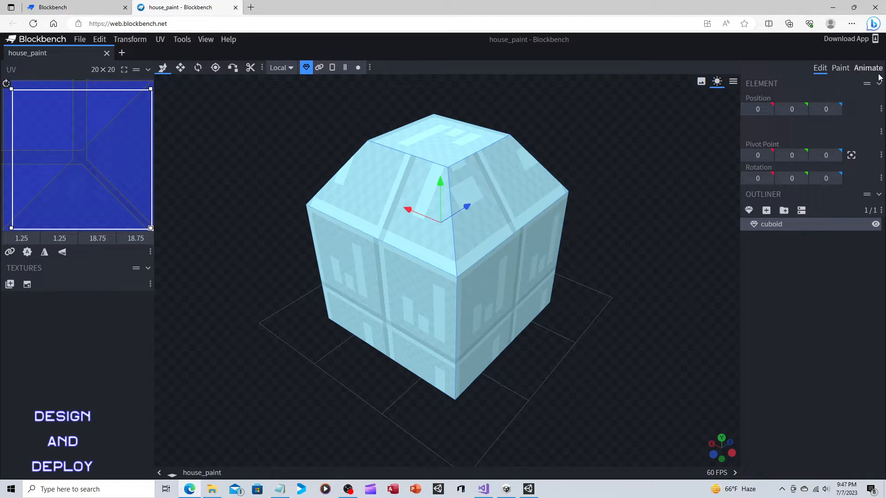
Step: Switch to paint mode and create a texture template named texture at 16x pixel density for the house model
click(841, 69)
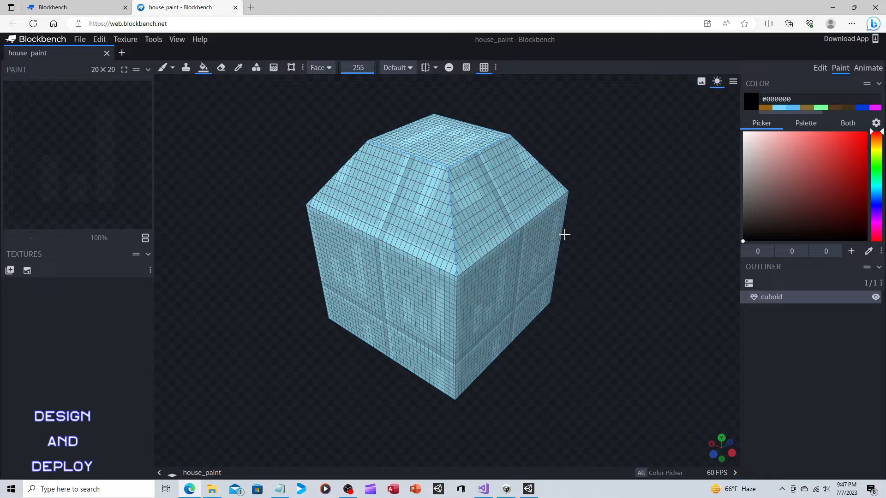
click(27, 271)
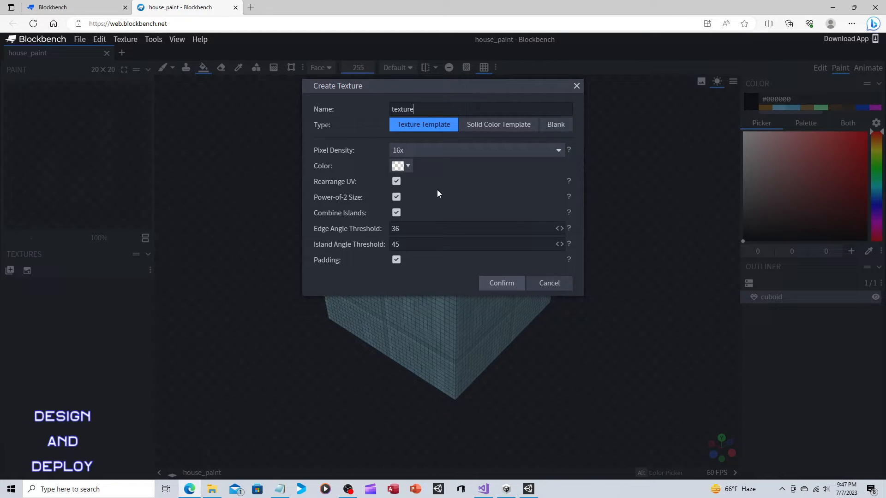
click(500, 284)
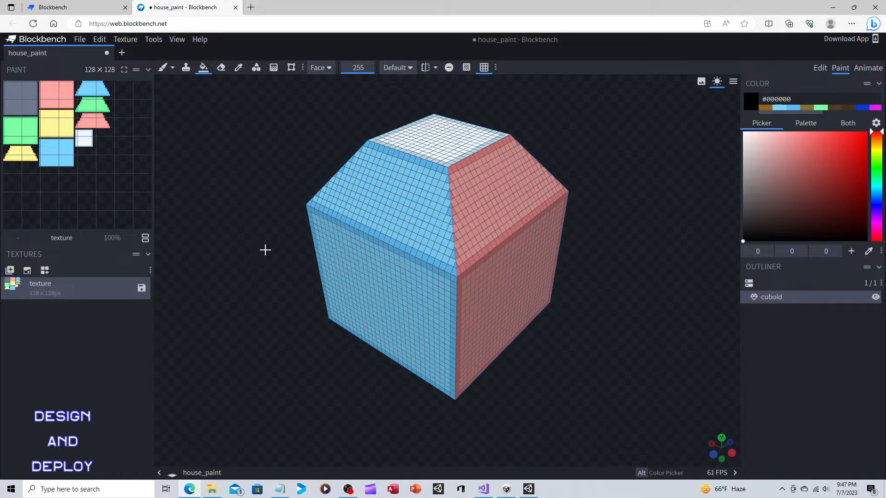
Step: Examine the model's colored faces from several sides and compare them with the matching islands on the texture map
drag(265, 249, 430, 192)
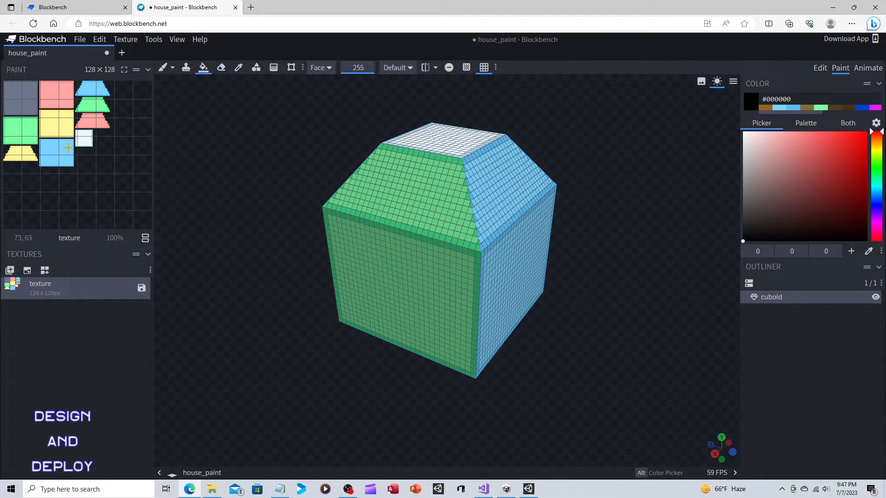
drag(273, 216, 328, 126)
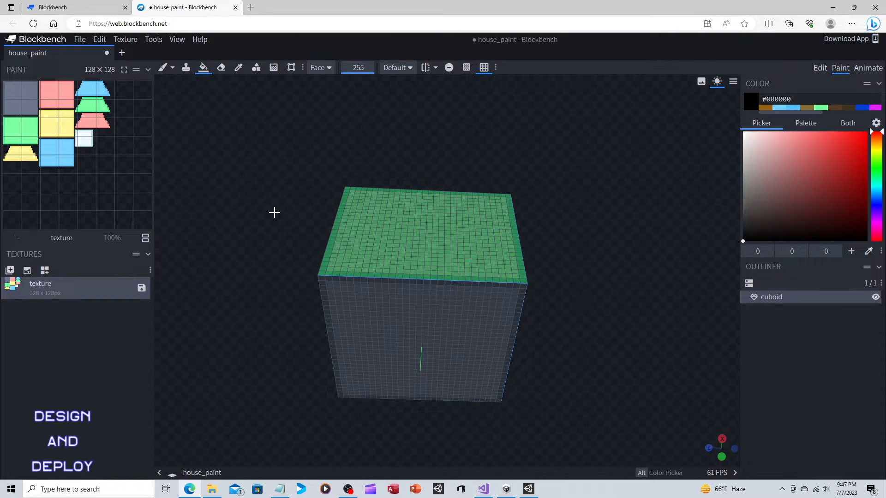
drag(274, 213, 313, 263)
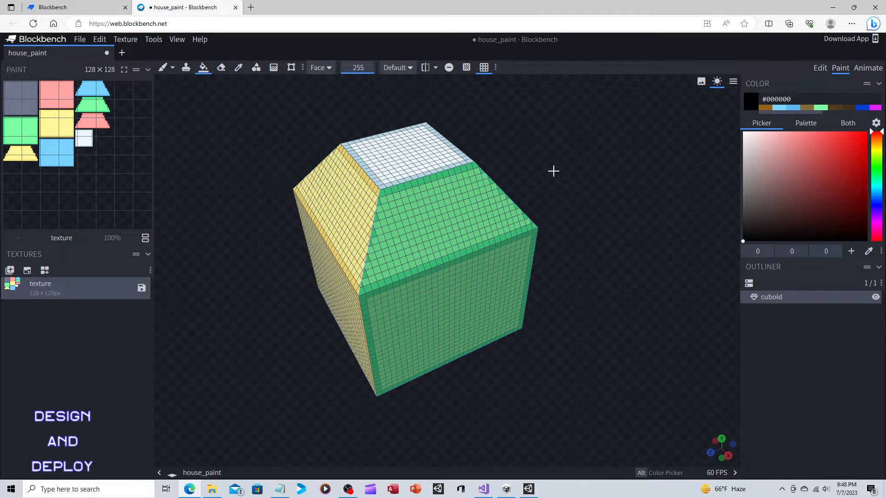
mouse_move(554, 170)
mouse_down()
mouse_move(552, 200)
mouse_move(517, 222)
mouse_move(567, 173)
mouse_up()
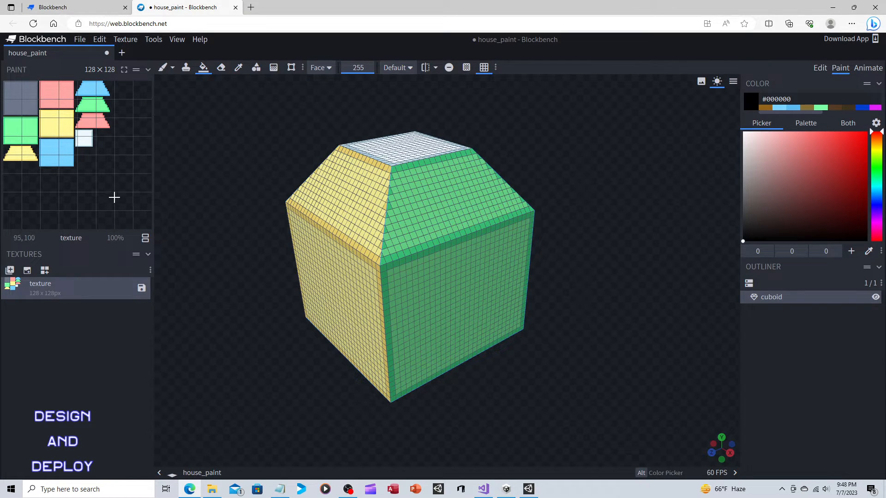
scroll(117, 200, up, 1)
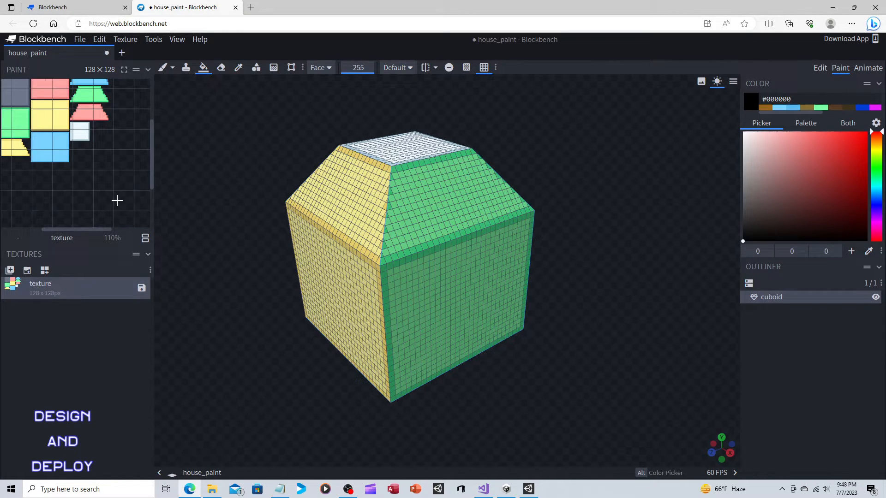
scroll(116, 200, up, 1)
mouse_move(151, 143)
mouse_down()
mouse_move(150, 120)
mouse_move(148, 133)
mouse_up()
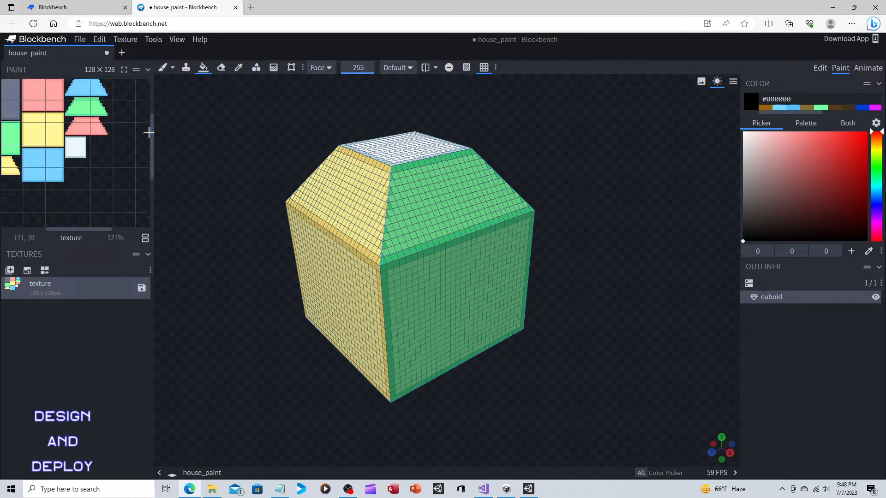
mouse_move(100, 229)
mouse_down()
mouse_move(74, 229)
mouse_move(90, 230)
mouse_up()
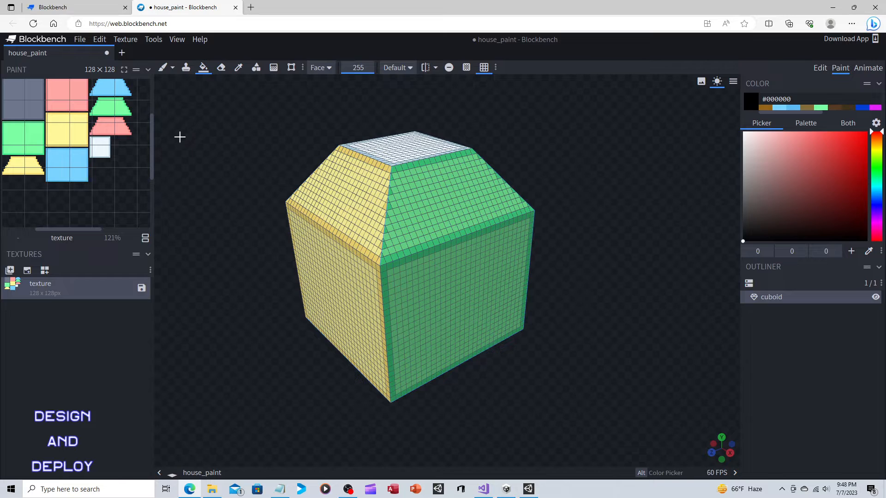
drag(222, 122, 244, 141)
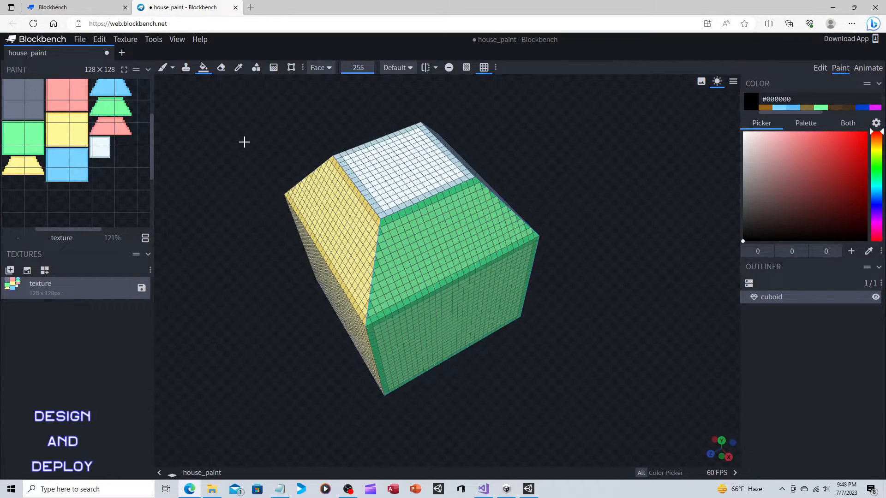
Step: Draw a black door frame at the bottom center of the green wall with the hollow rectangle shape at size 1
click(256, 68)
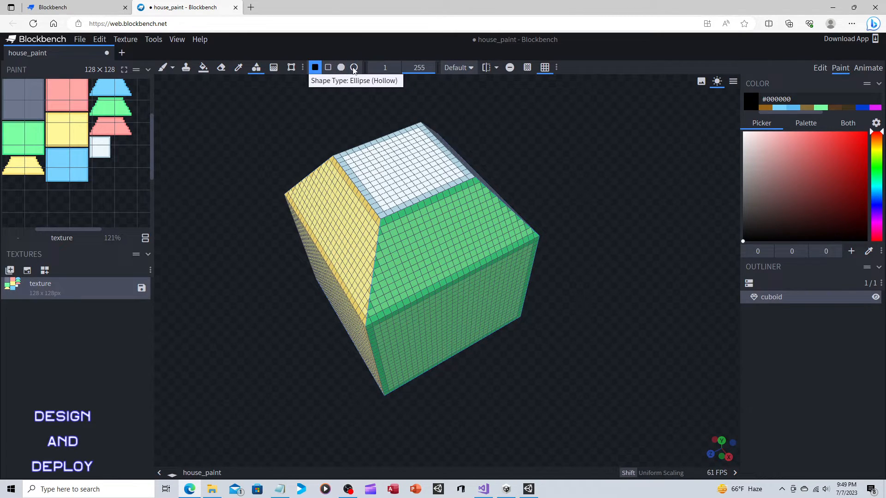
drag(254, 199, 266, 176)
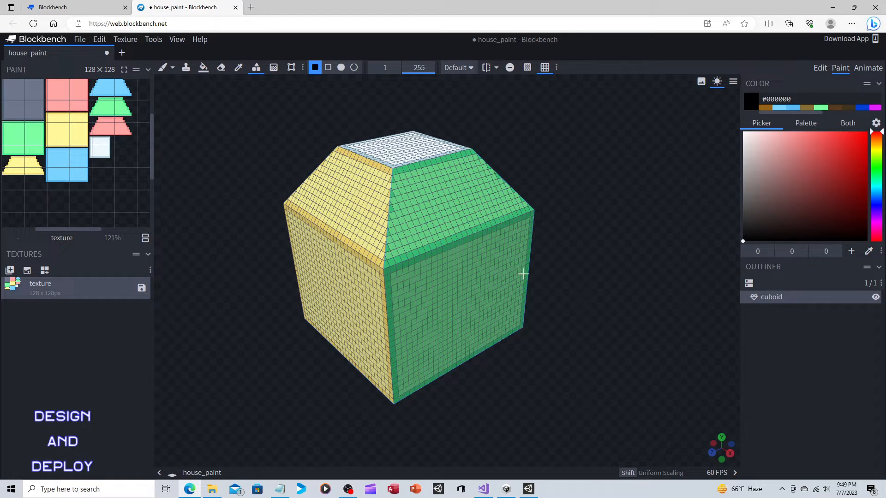
drag(539, 244, 473, 272)
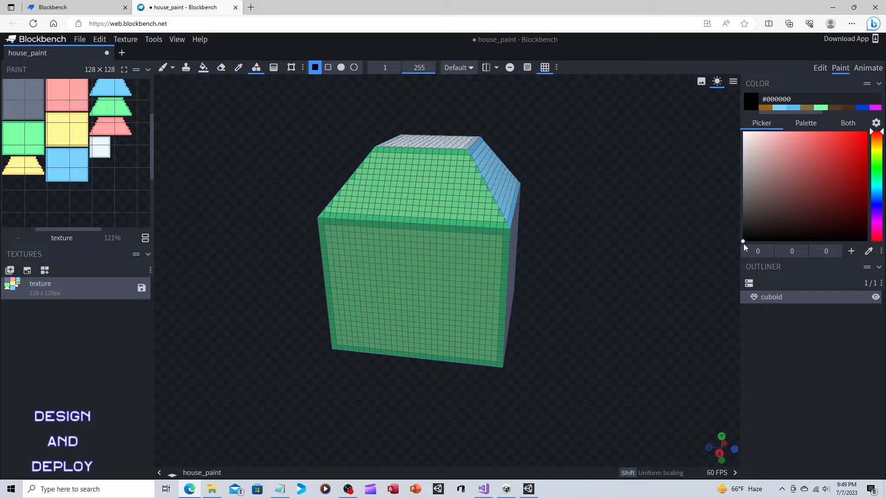
drag(593, 306, 614, 295)
click(328, 69)
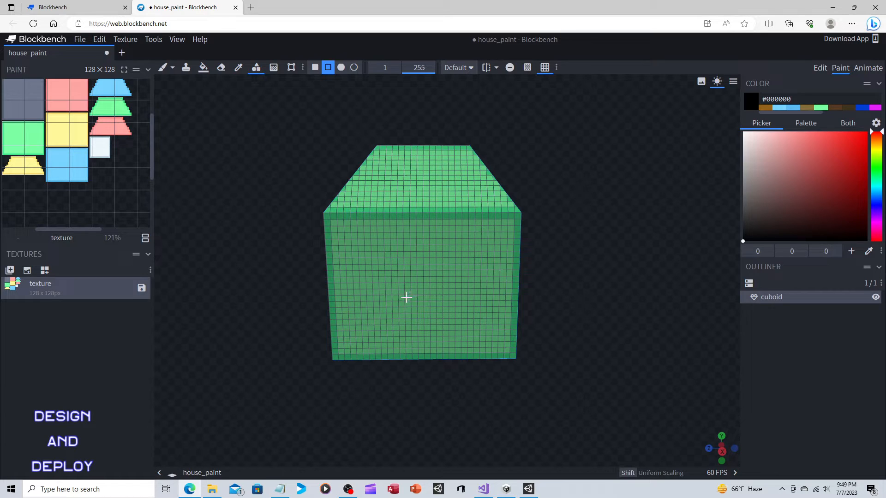
drag(406, 298, 445, 356)
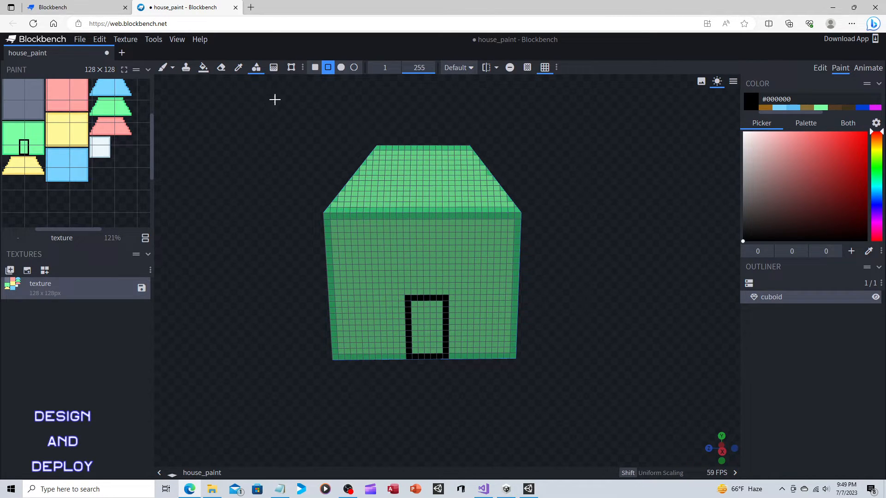
Step: Fill the inside of the door frame with a solid brown #b37a2b rectangle reaching down to the wall's base
click(316, 68)
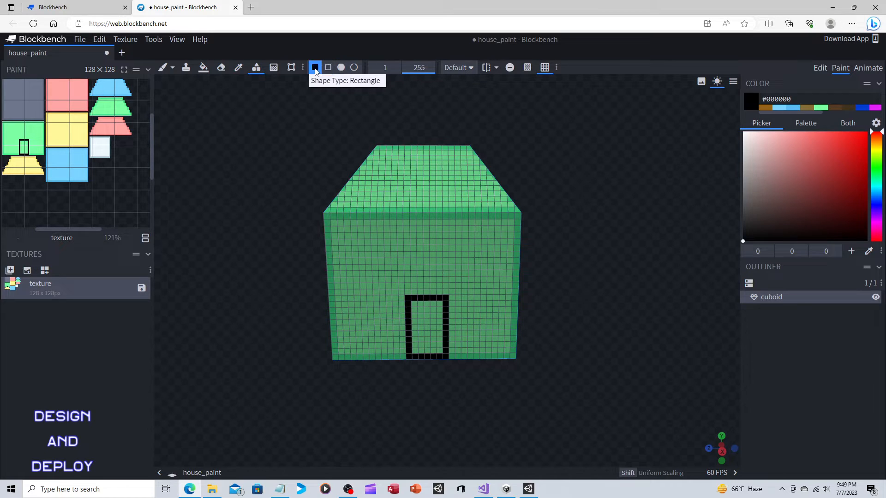
click(876, 142)
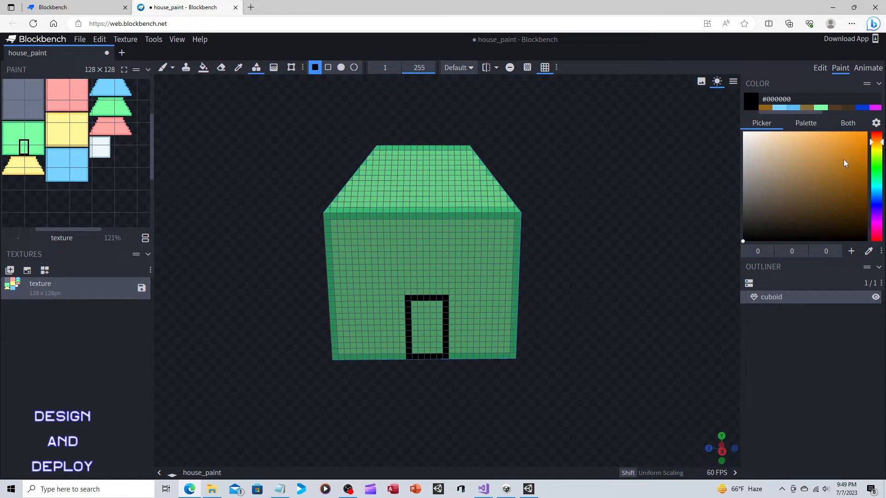
click(838, 165)
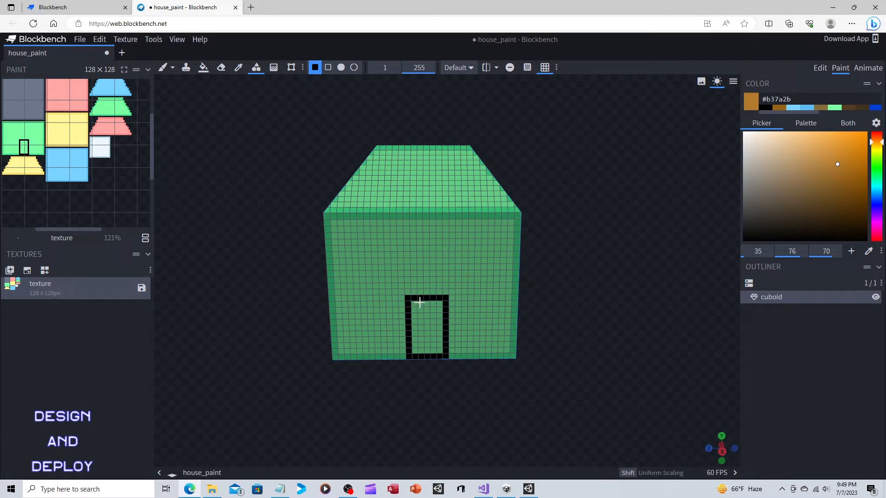
drag(414, 304, 439, 359)
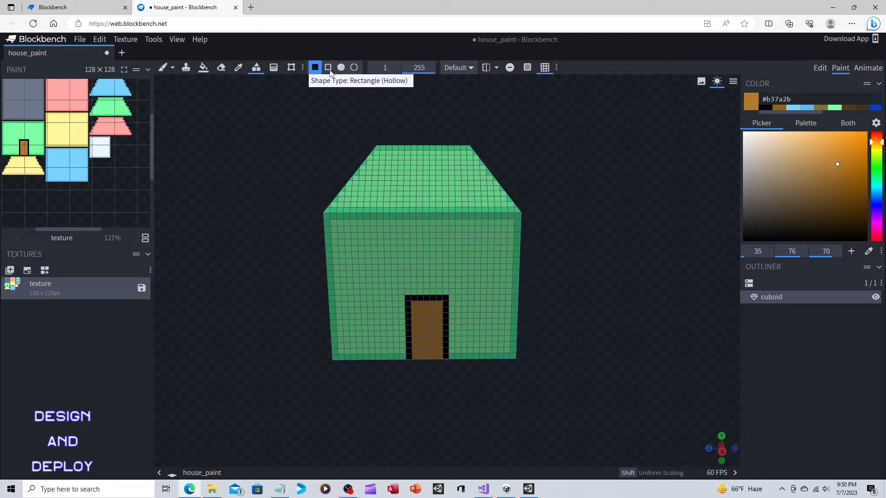
Step: Sample black from the door frame and draw a square four-pane window outline on the green wall's upper left with hollow rectangles
click(328, 69)
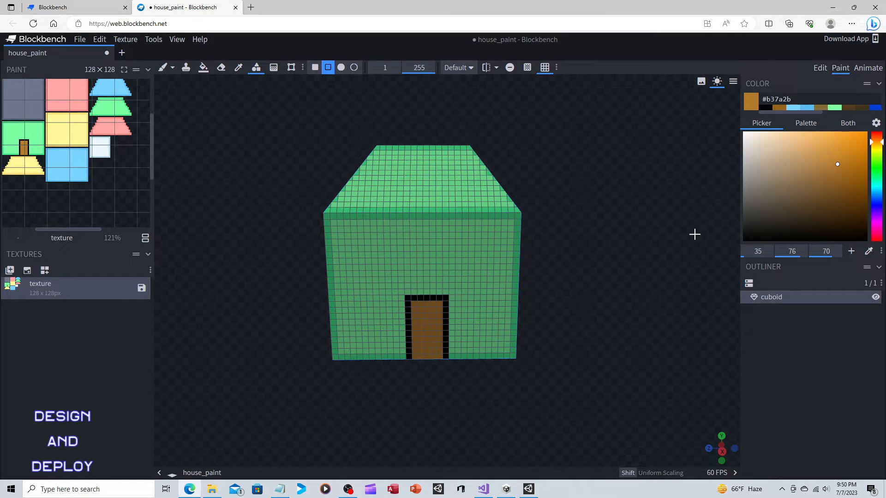
click(238, 68)
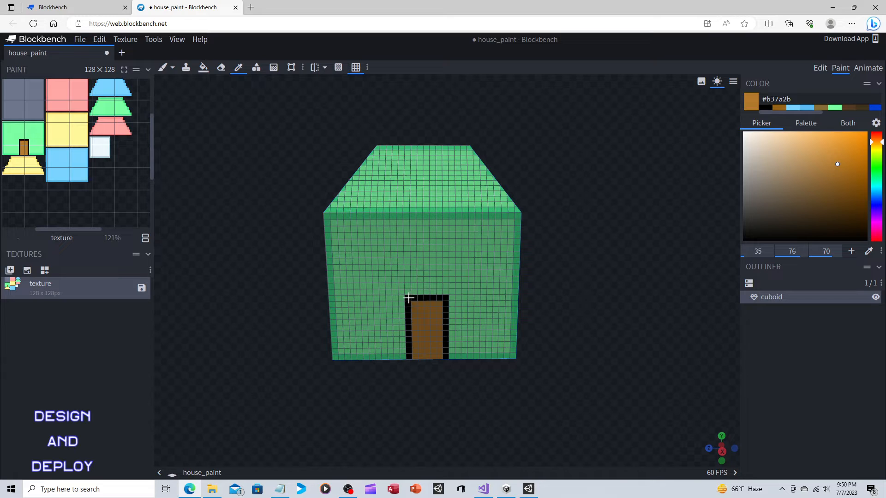
click(407, 299)
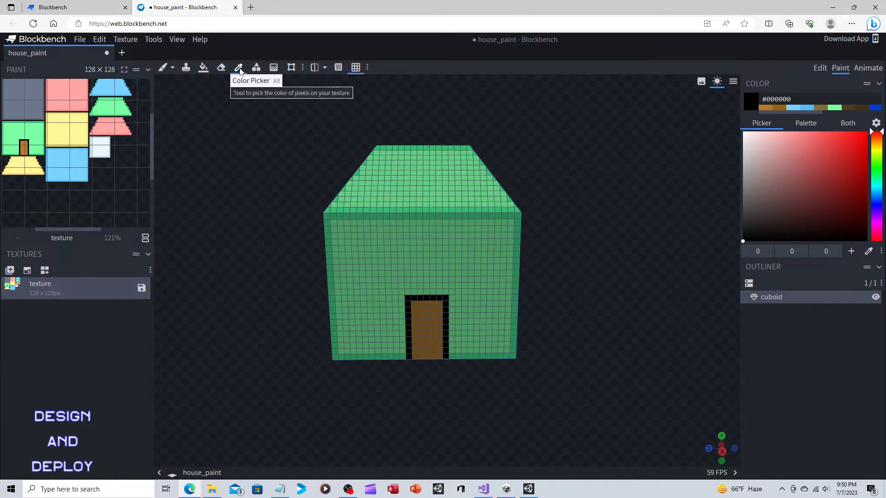
click(258, 69)
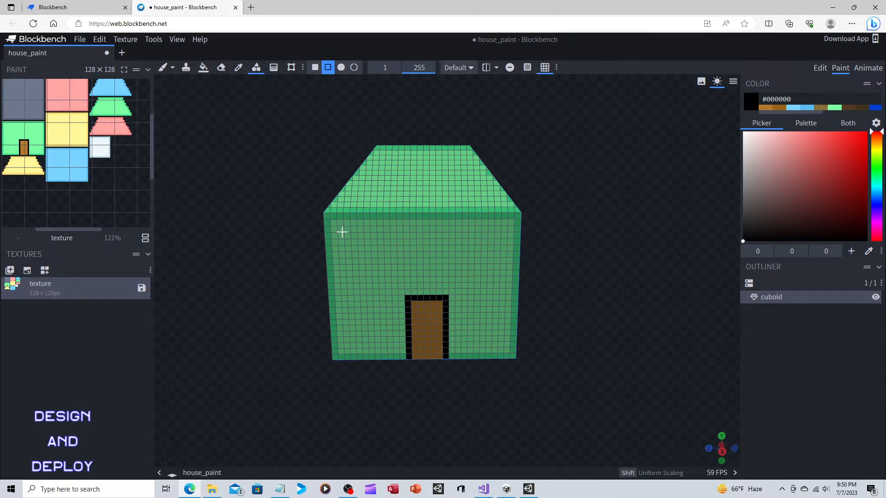
drag(342, 231, 394, 278)
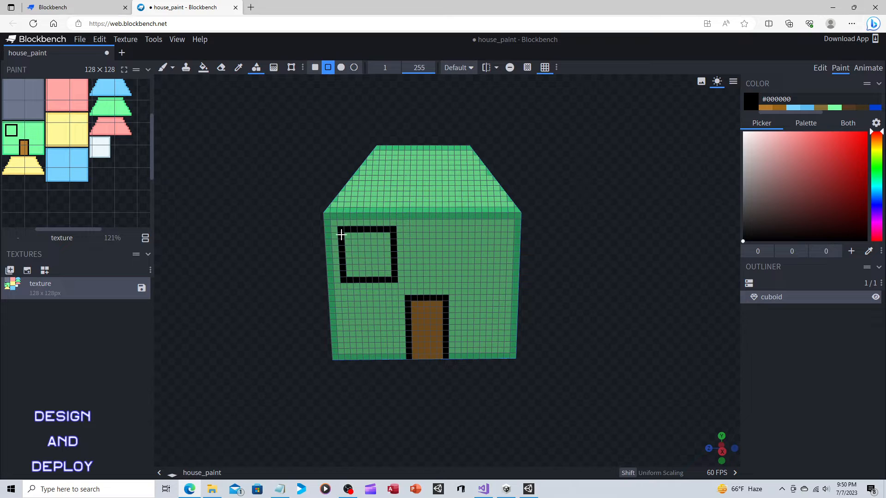
drag(341, 230, 393, 278)
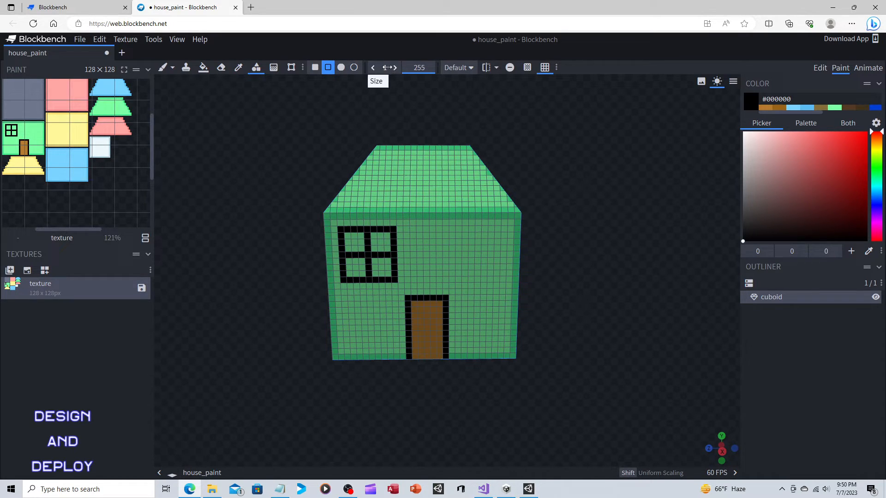
Step: Set the shape size to 3 and draw a thick black hollow rectangle as a door at the base of the yellow wall
double_click(396, 68)
drag(287, 237, 434, 232)
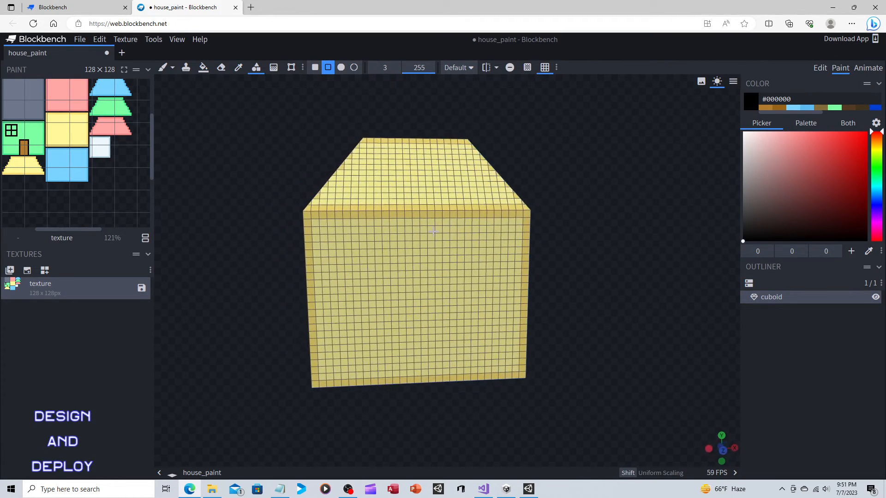
drag(595, 356, 587, 352)
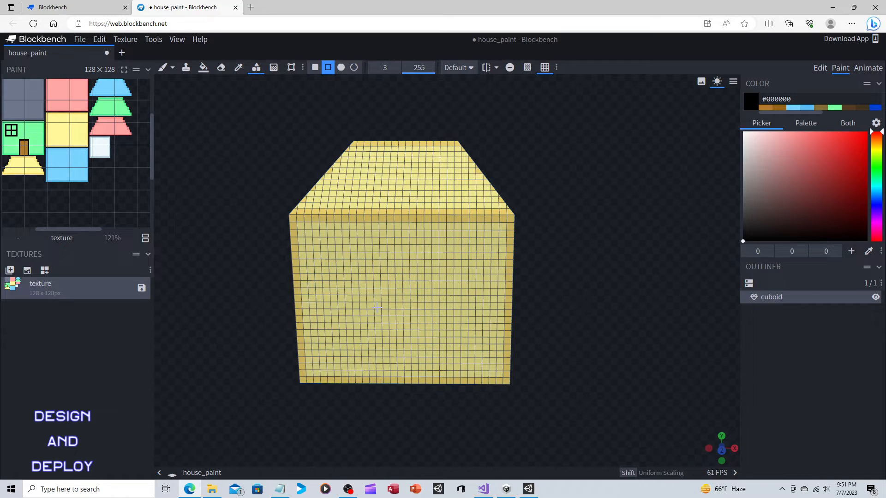
drag(372, 306, 429, 377)
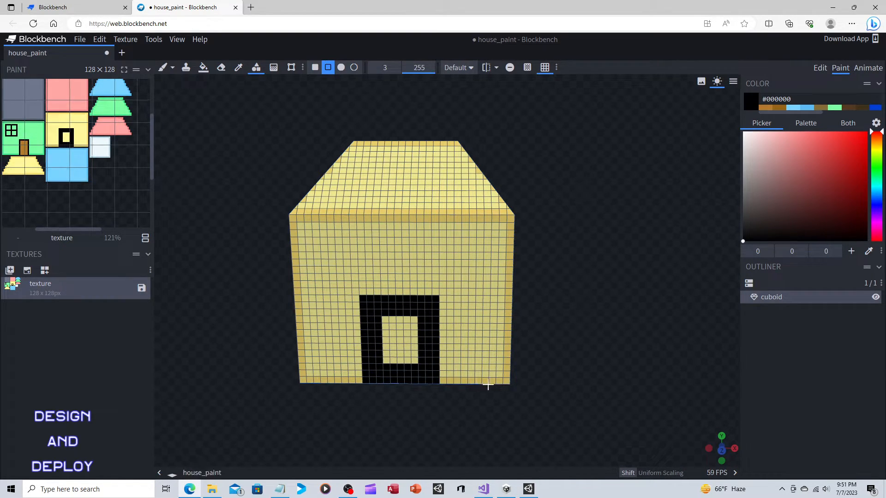
Step: Reduce the shape opacity to 143 and draw a translucent black hollow rectangle on the yellow wall, overlapping the door's upper left
drag(567, 336, 515, 218)
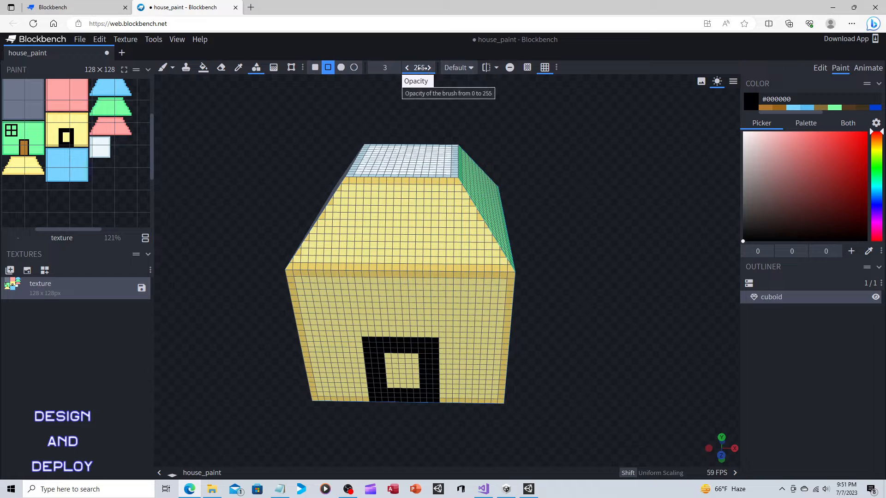
drag(420, 68, 394, 68)
drag(619, 222, 618, 203)
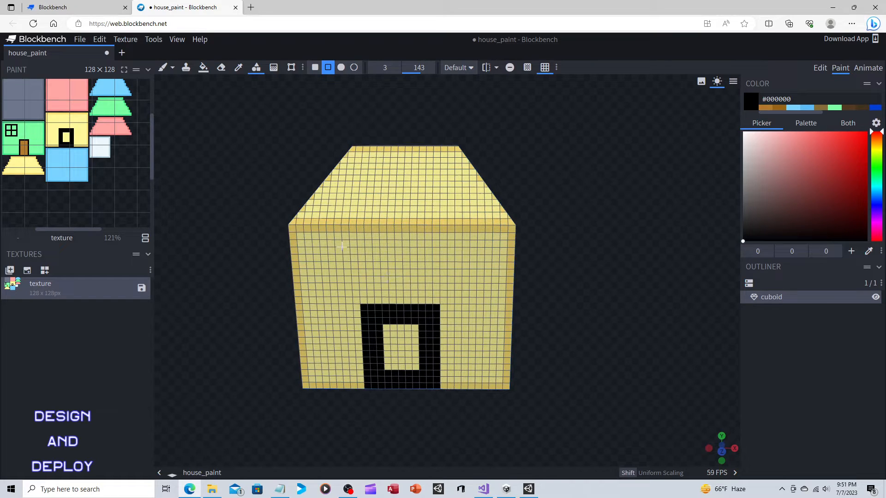
drag(342, 247, 390, 313)
Step: Erase a wide patch across the upper part of the translucent rectangle on the yellow wall, using eraser size 1 and opacity 255
drag(603, 269, 628, 261)
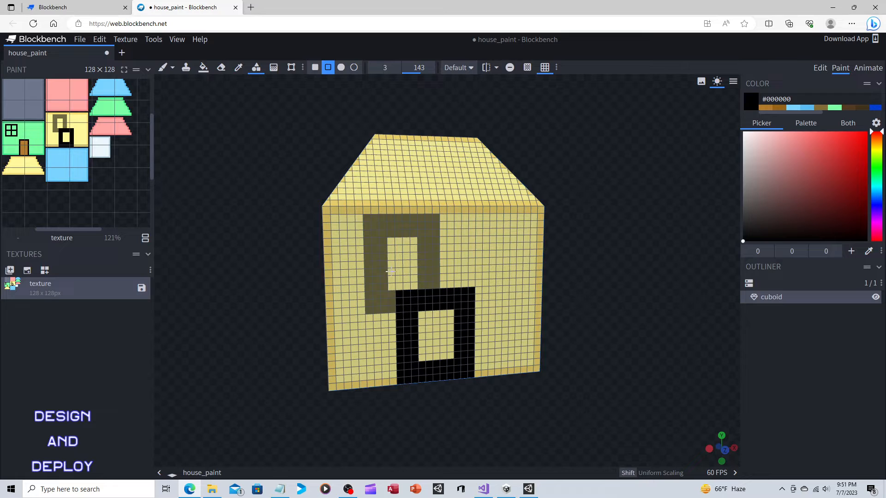
drag(575, 240, 563, 244)
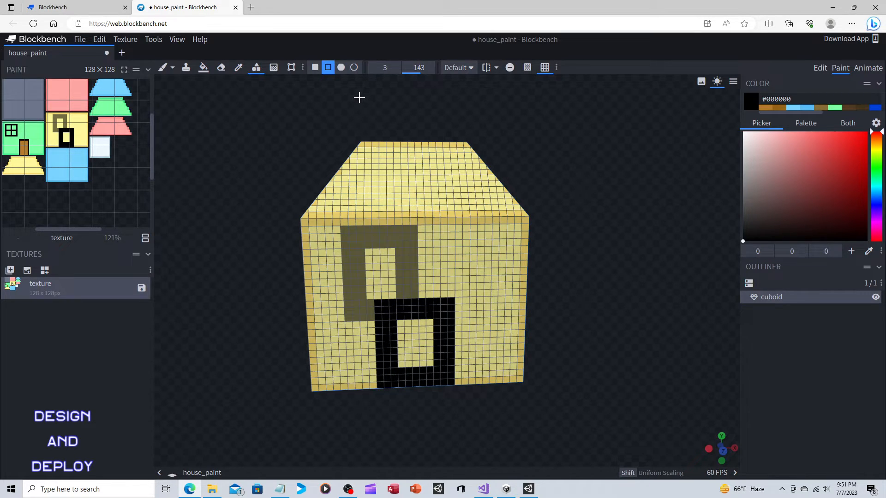
click(221, 68)
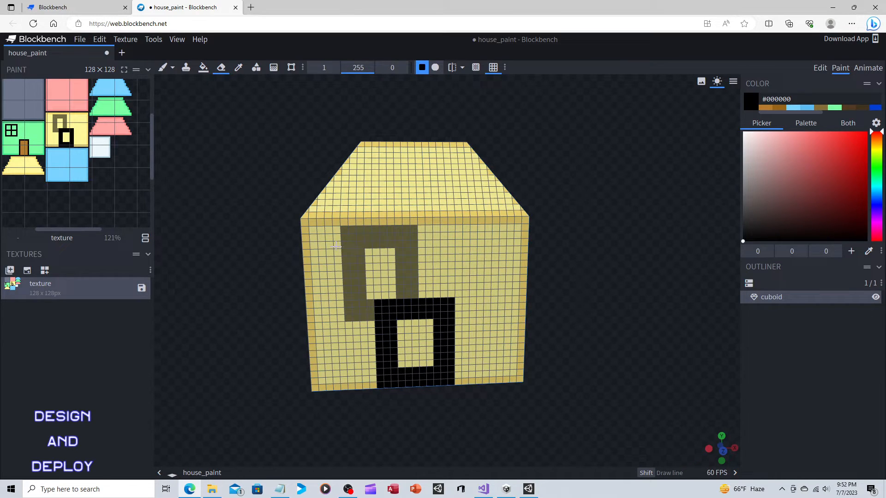
mouse_move(336, 246)
mouse_down()
mouse_move(378, 253)
mouse_move(429, 245)
mouse_move(347, 246)
mouse_move(436, 243)
mouse_move(425, 238)
mouse_move(336, 240)
mouse_move(338, 254)
mouse_move(438, 258)
mouse_move(363, 259)
mouse_move(372, 268)
mouse_move(438, 266)
mouse_move(335, 267)
mouse_move(339, 260)
mouse_up()
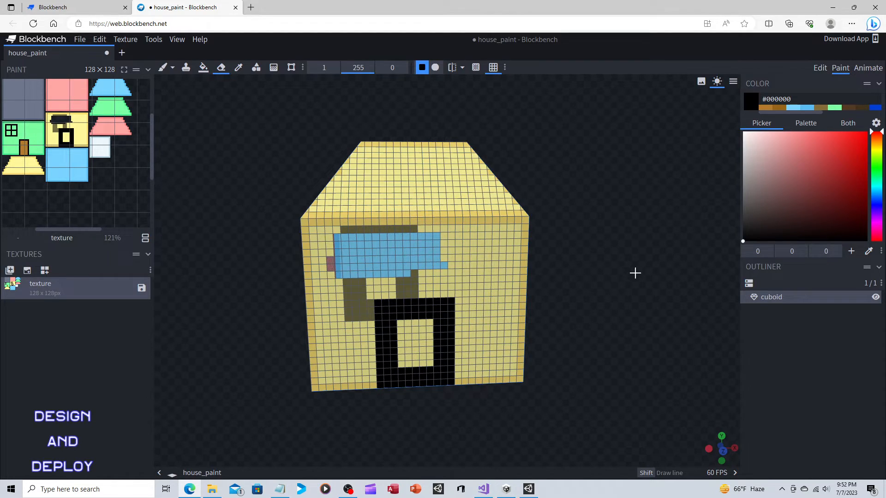
Step: Reduce the eraser opacity to 135 and partially erase a patch over the door's upper right on the yellow wall
mouse_move(635, 272)
mouse_down()
mouse_move(575, 281)
mouse_move(563, 261)
mouse_move(584, 281)
mouse_move(667, 269)
mouse_move(621, 273)
mouse_move(589, 258)
mouse_move(621, 273)
mouse_move(476, 263)
mouse_up()
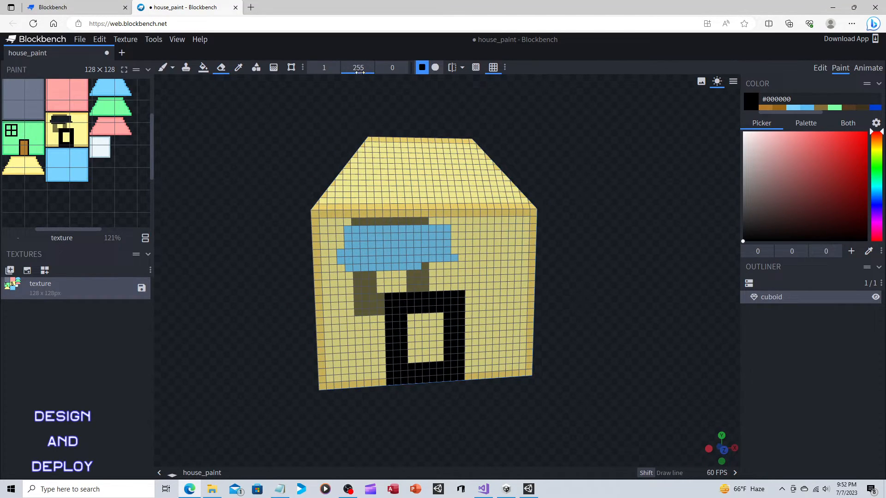
drag(359, 67, 304, 67)
drag(593, 257, 579, 257)
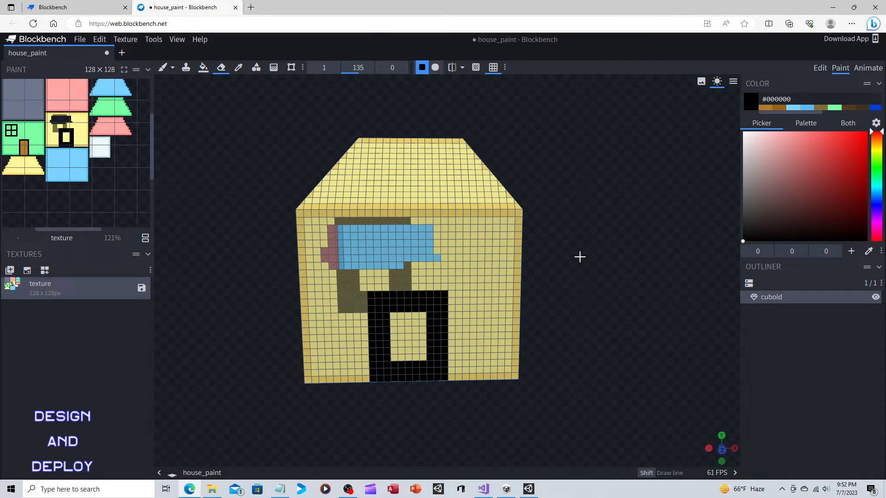
mouse_move(477, 285)
mouse_down()
mouse_move(416, 300)
mouse_move(462, 304)
mouse_move(404, 321)
mouse_move(445, 300)
mouse_move(431, 307)
mouse_move(445, 296)
mouse_move(441, 276)
mouse_move(415, 292)
mouse_move(437, 314)
mouse_move(468, 323)
mouse_move(416, 328)
mouse_up()
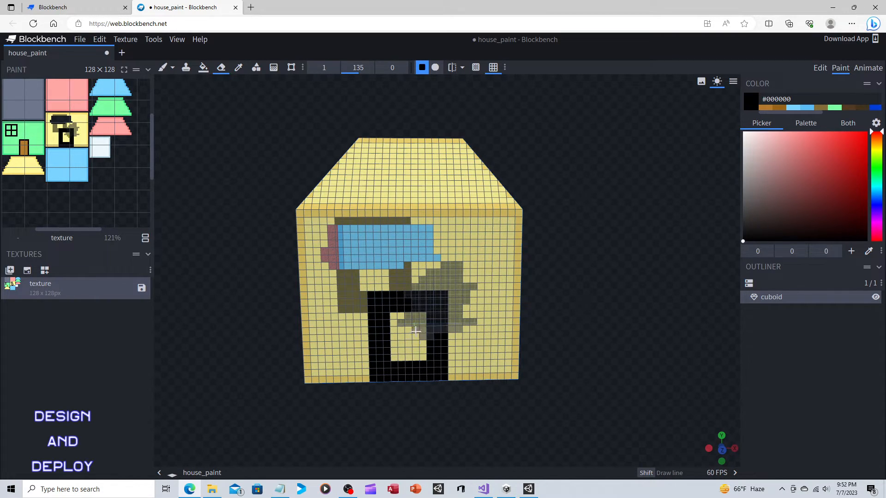
drag(642, 299, 623, 291)
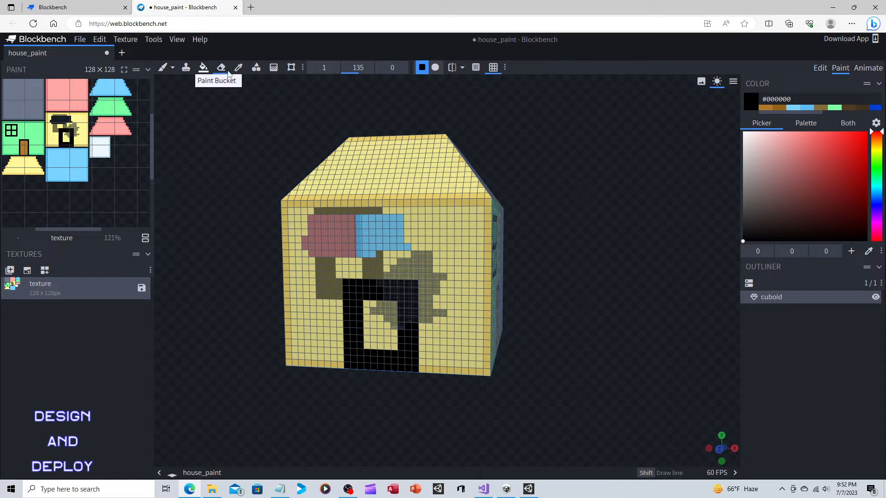
mouse_move(557, 204)
mouse_down()
mouse_move(585, 212)
mouse_move(570, 206)
mouse_up()
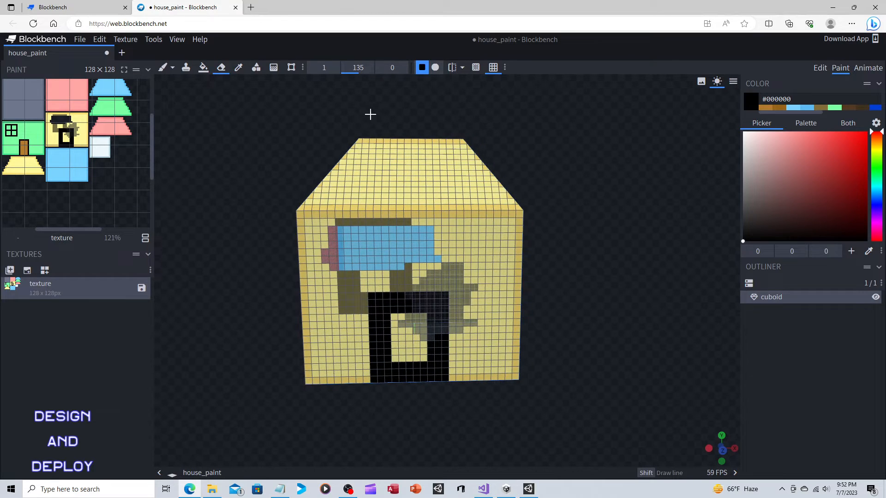
Step: Erase a large area across the middle of the yellow wall and door with eraser size 3 and opacity 255
click(334, 68)
click(334, 68)
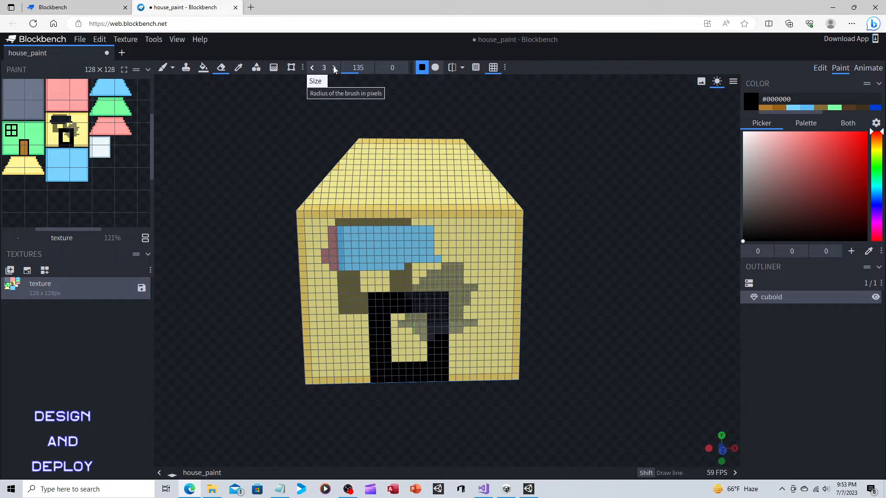
drag(358, 68, 387, 67)
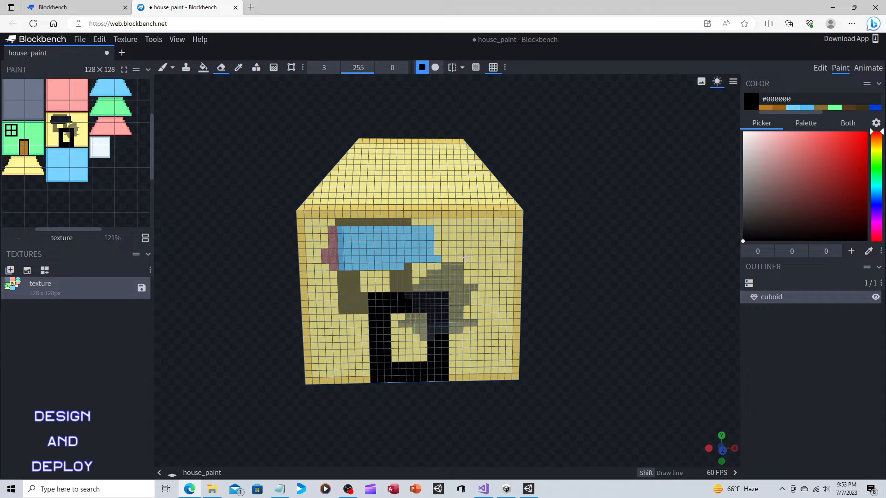
mouse_move(467, 259)
mouse_down()
mouse_move(396, 278)
mouse_move(436, 277)
mouse_move(443, 305)
mouse_move(392, 341)
mouse_move(454, 324)
mouse_move(461, 287)
mouse_move(471, 314)
mouse_move(348, 314)
mouse_move(337, 277)
mouse_move(427, 317)
mouse_move(382, 275)
mouse_up()
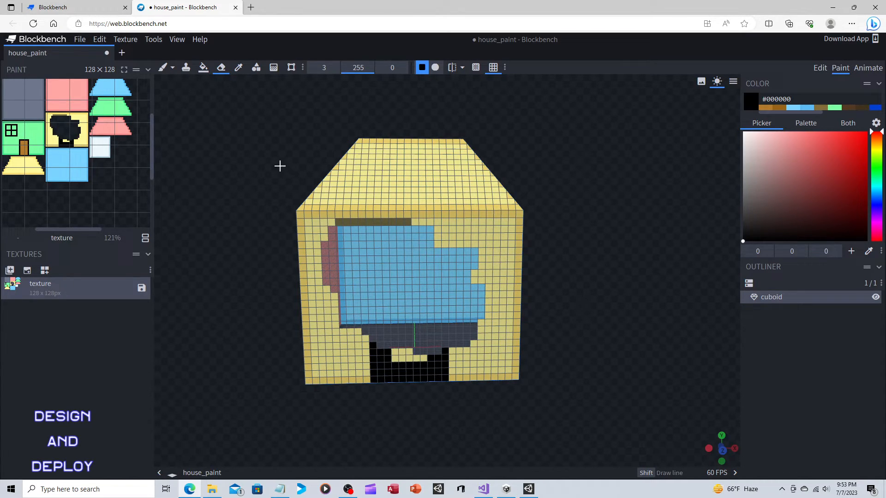
Step: Try filling the whole yellow wall with blue #0076e4 using the Paint Bucket in Face mode, and undo the fill
click(202, 68)
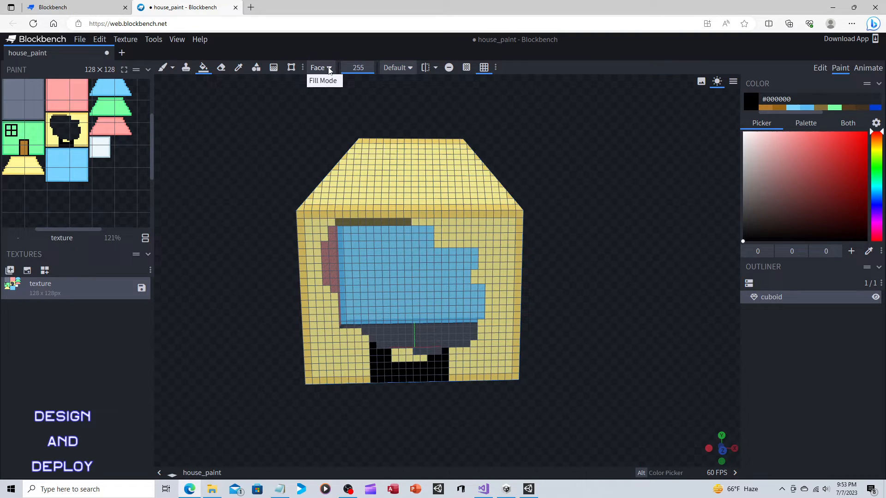
click(327, 70)
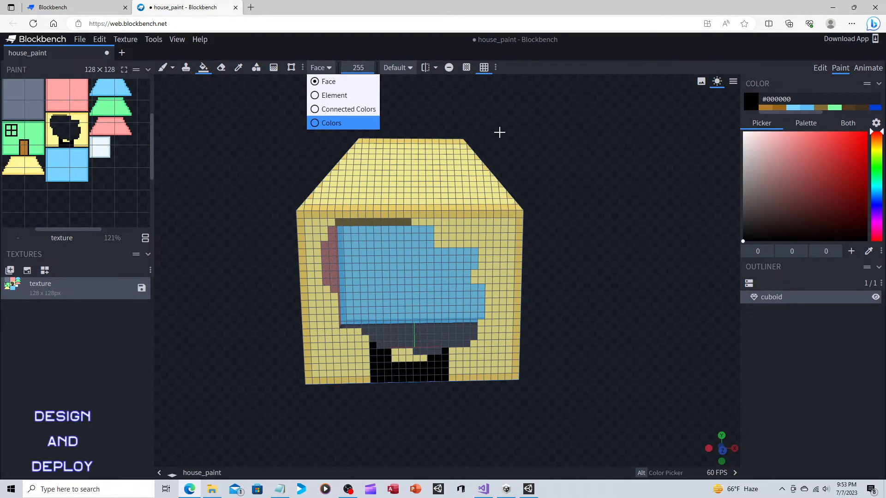
click(483, 112)
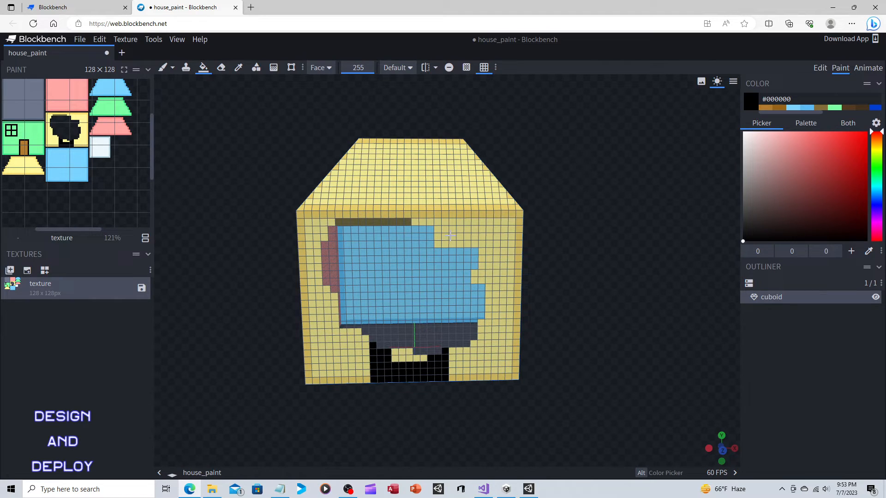
click(880, 196)
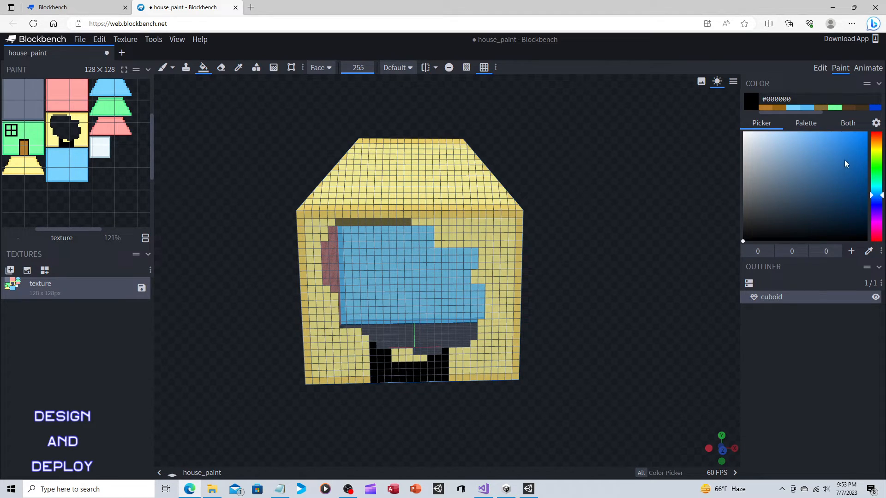
drag(851, 164, 883, 144)
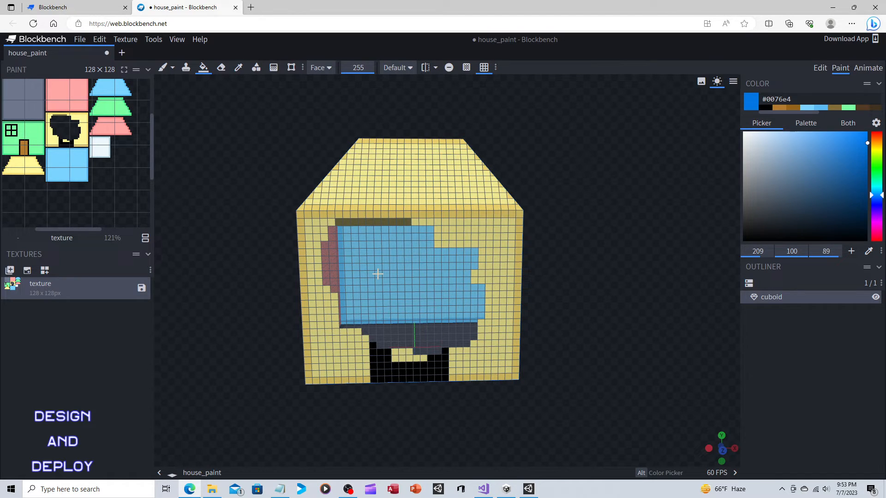
click(399, 284)
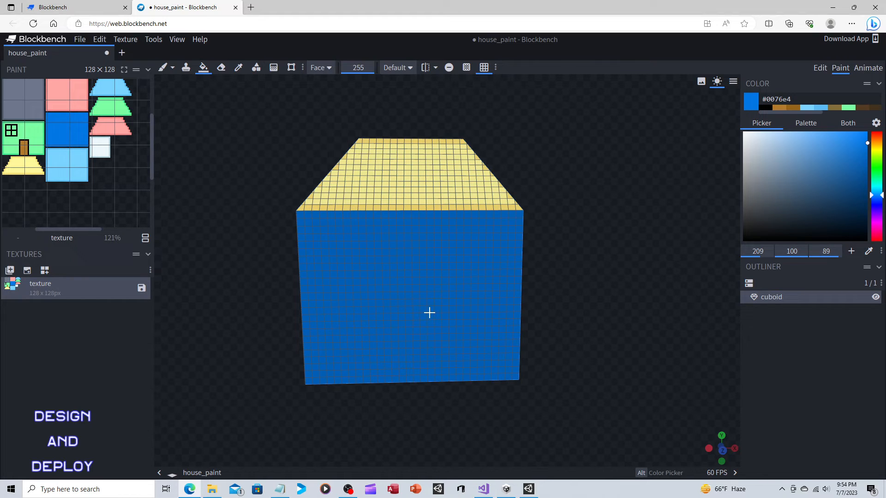
click(100, 40)
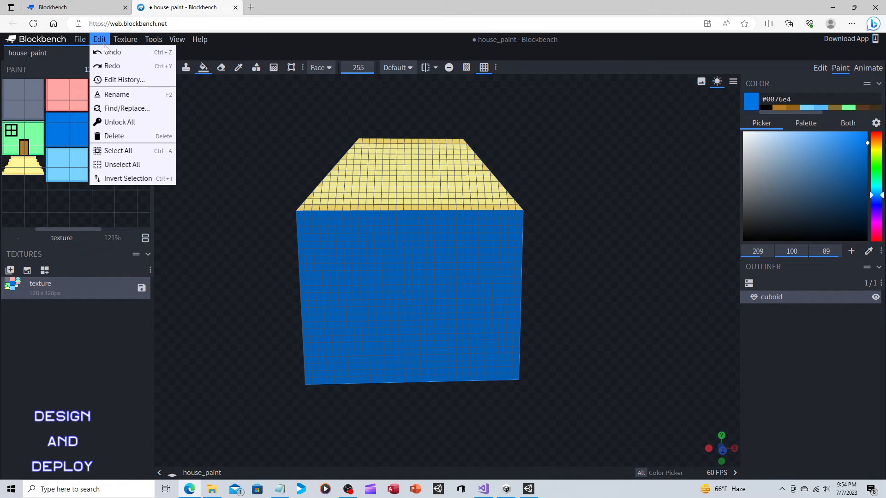
click(114, 52)
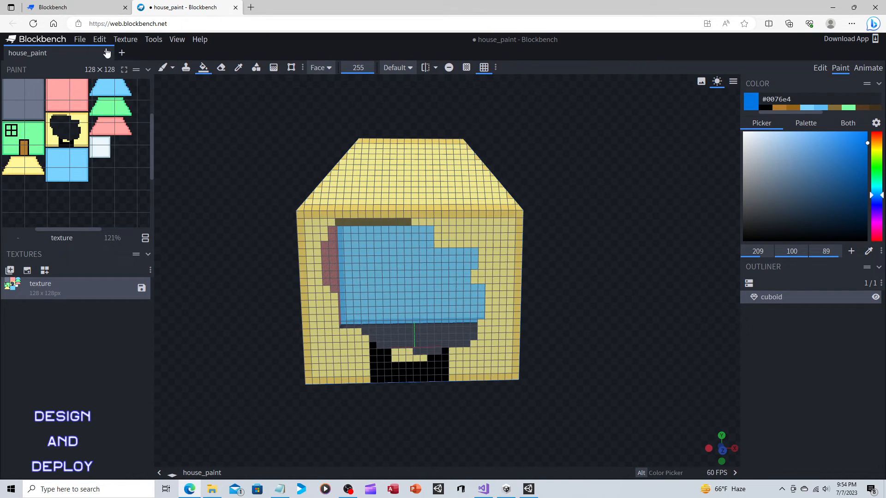
Step: Try the blue Face-mode fill on the yellow wall's area in the 2D texture, and undo it
click(65, 128)
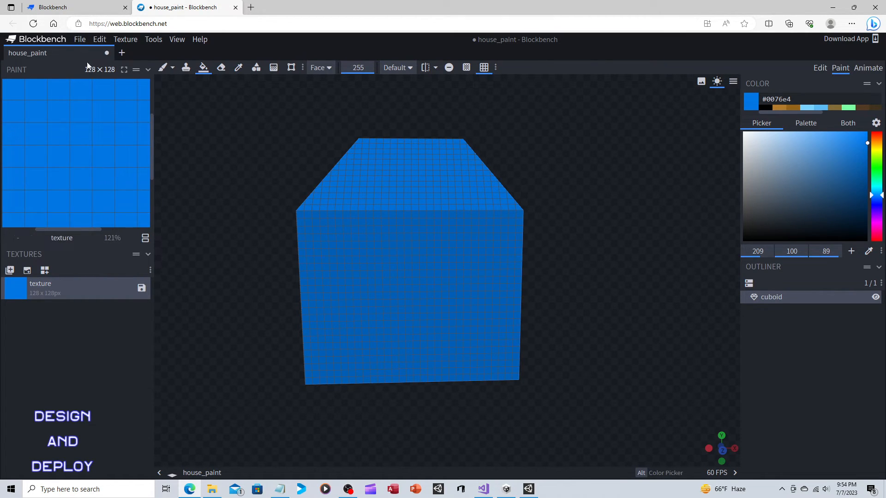
click(99, 40)
click(111, 53)
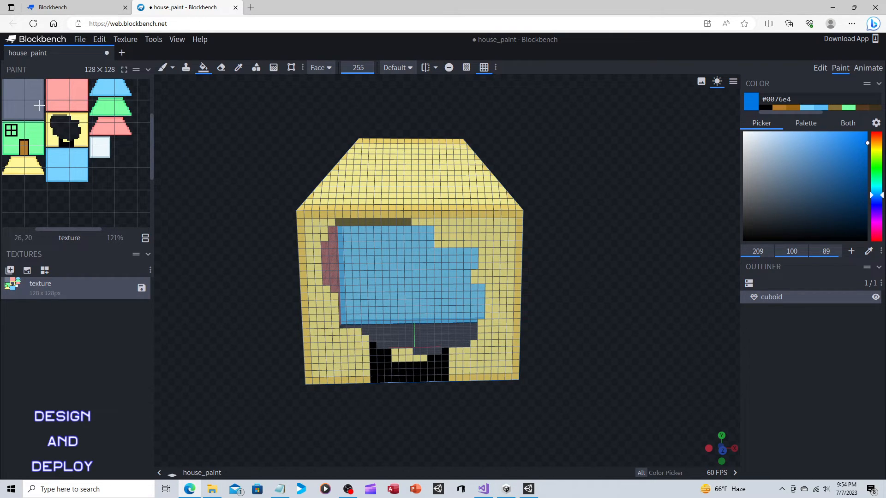
Step: Set the fill mode to Connected Colors and fill the yellow wall's erased area with blue in the 2D texture
click(328, 67)
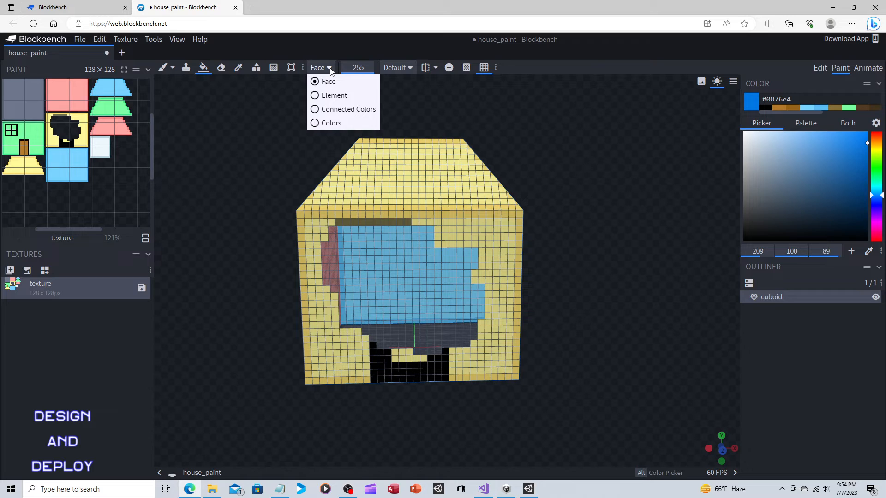
click(318, 110)
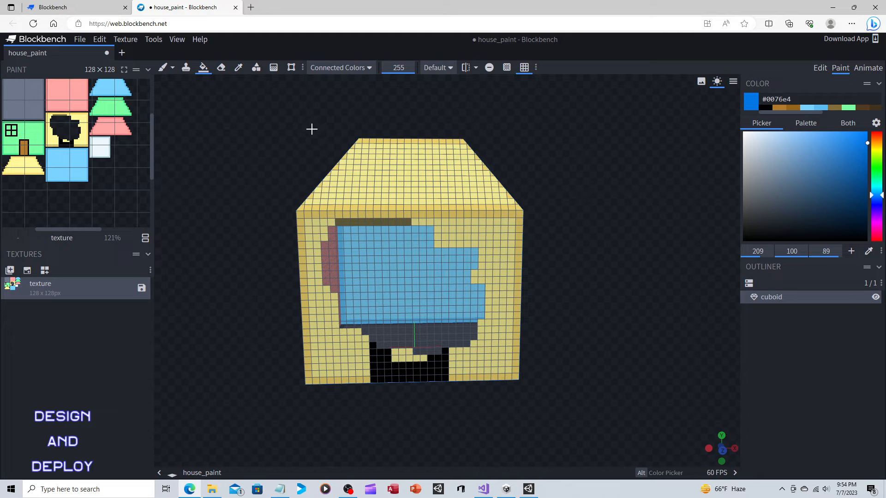
click(65, 124)
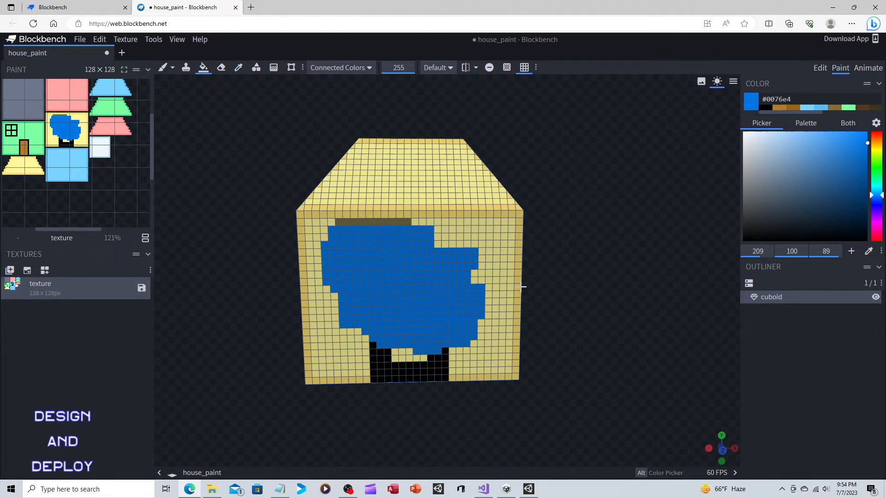
Step: Sample the wall's yellow #fff899 and fill the connected blue area with it using the Paint Bucket
click(238, 68)
click(504, 271)
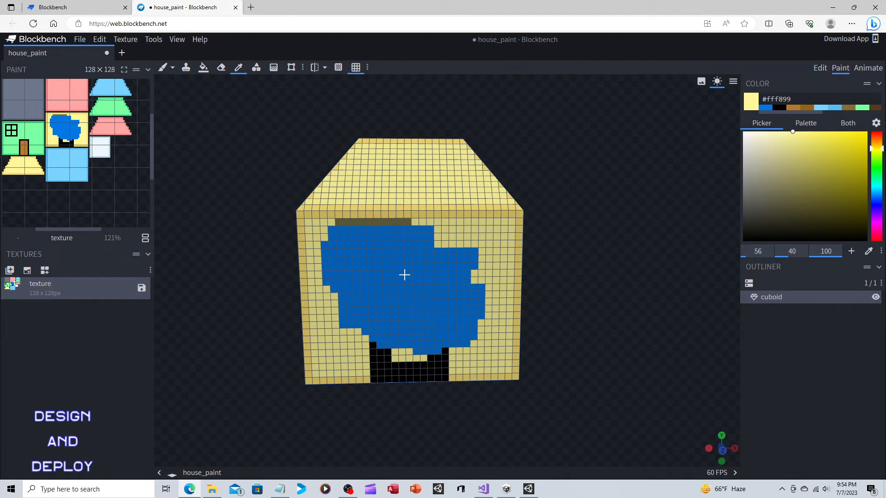
click(203, 67)
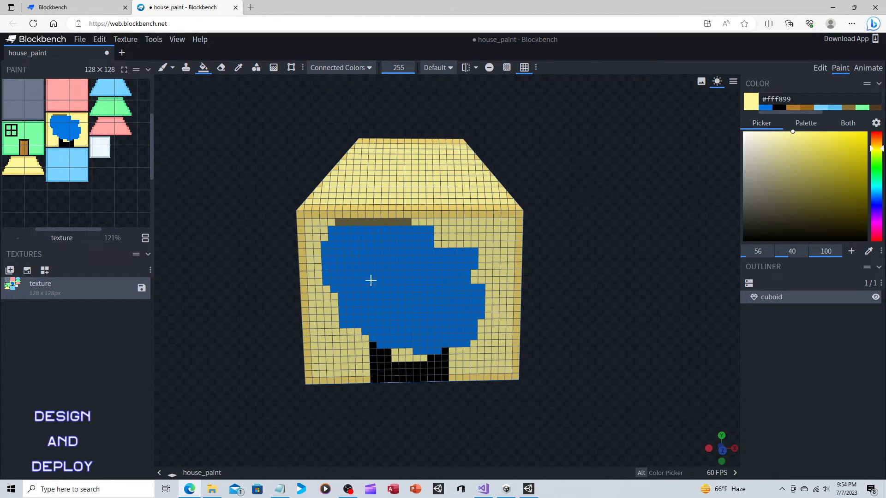
click(389, 292)
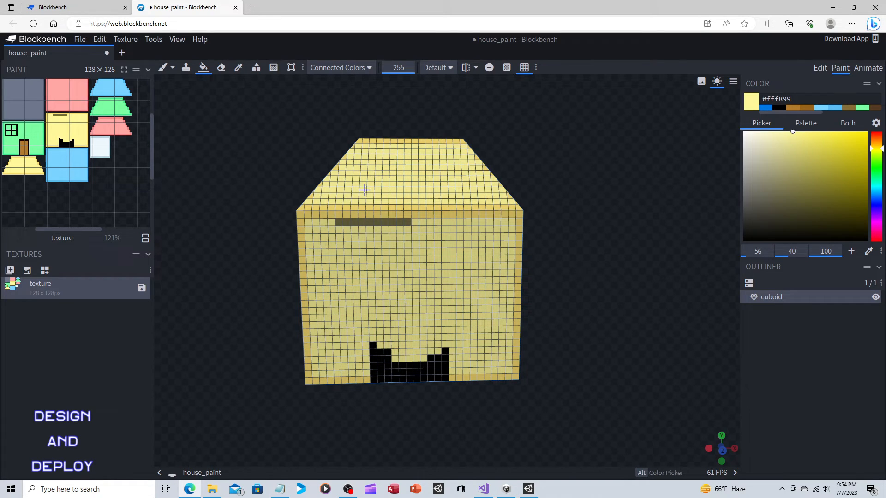
Step: Switch the fill mode to Face and fill the entire wall with yellow, covering the leftover black marks
click(370, 68)
click(323, 81)
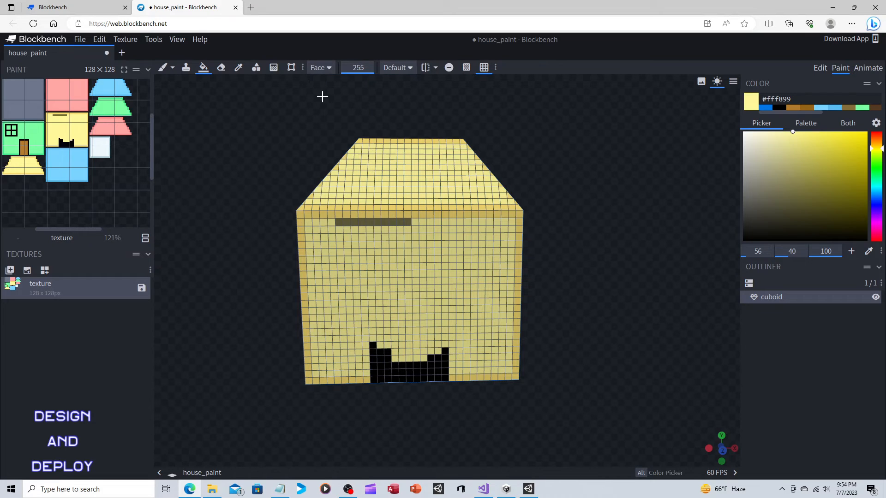
click(431, 293)
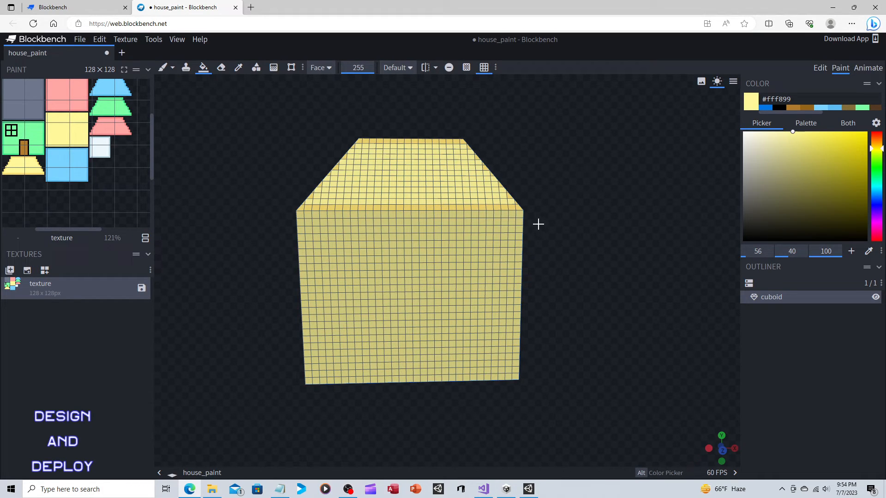
Step: Choose the Pixel Brush with purple #b200c6 and scribble freehand across the middle of the pink wall at size 1
drag(536, 224, 647, 237)
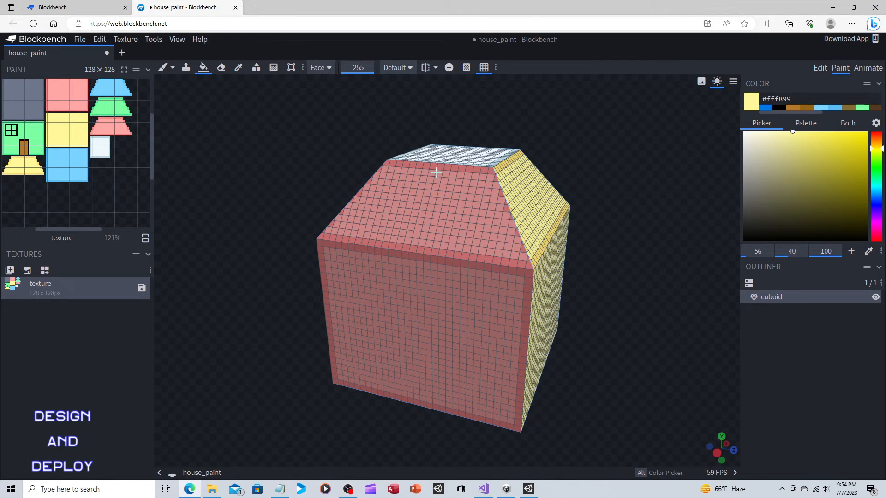
click(173, 69)
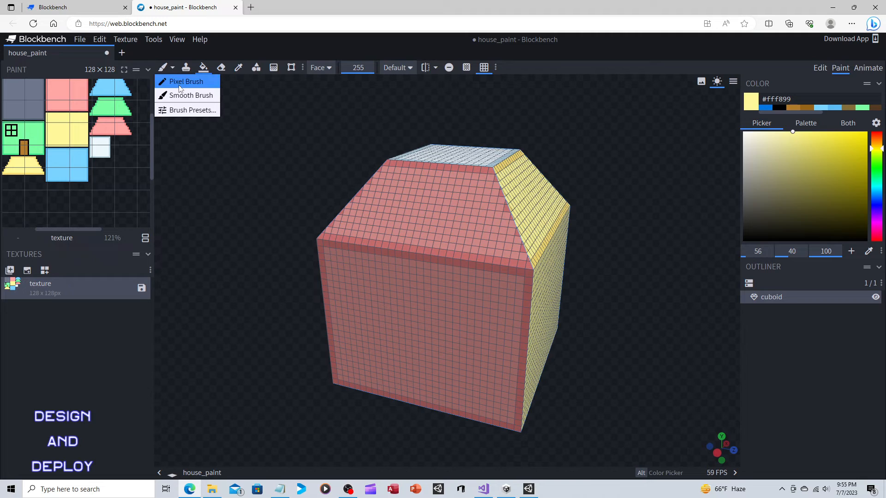
click(183, 82)
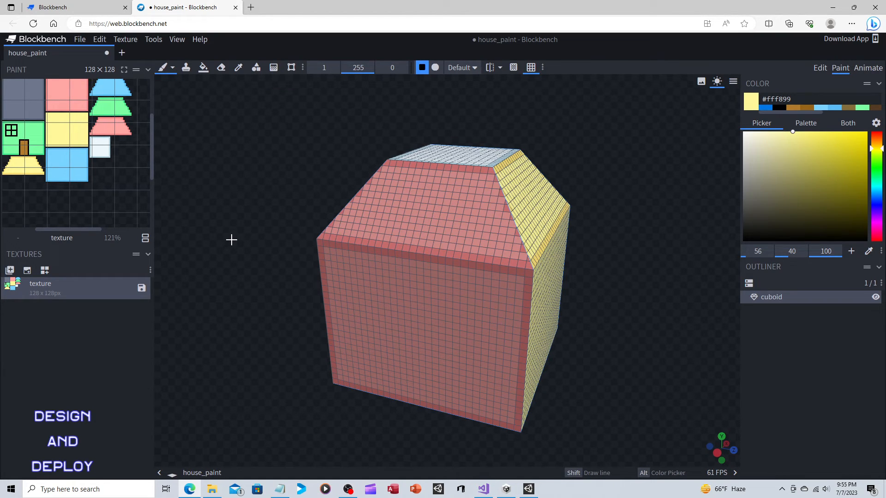
mouse_move(235, 250)
mouse_down()
mouse_move(253, 235)
mouse_move(257, 243)
mouse_up()
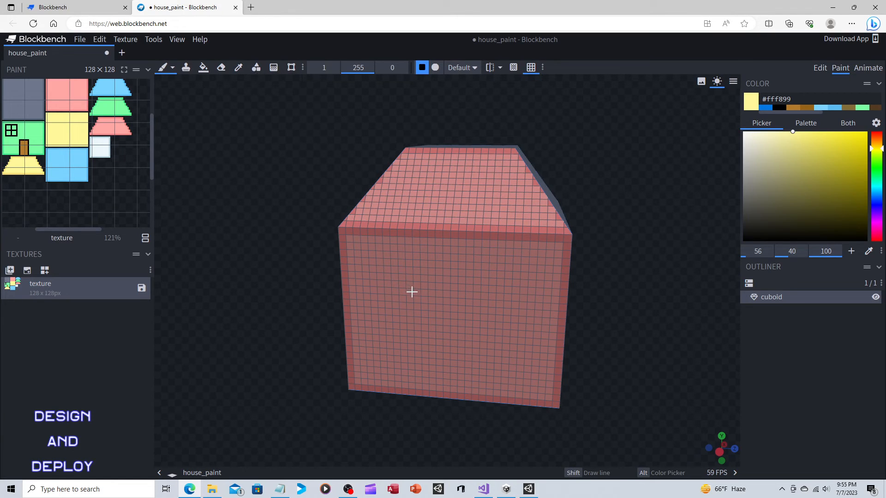
click(877, 221)
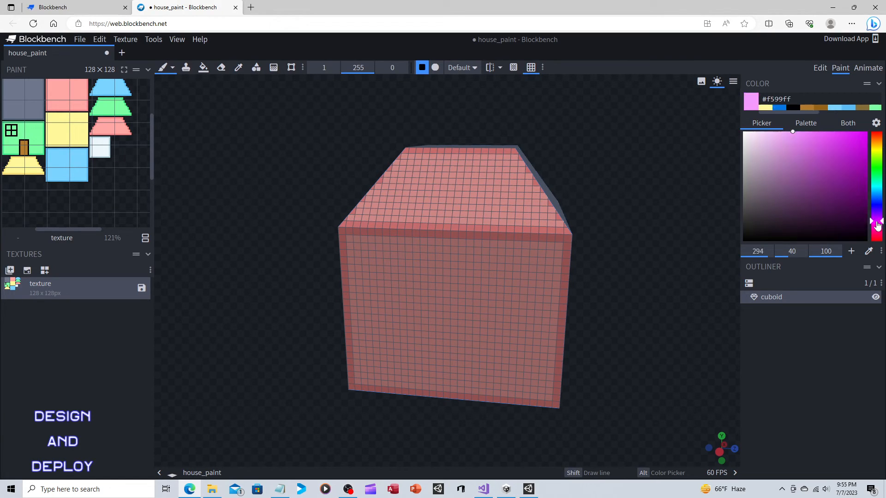
click(853, 165)
drag(855, 167, 872, 158)
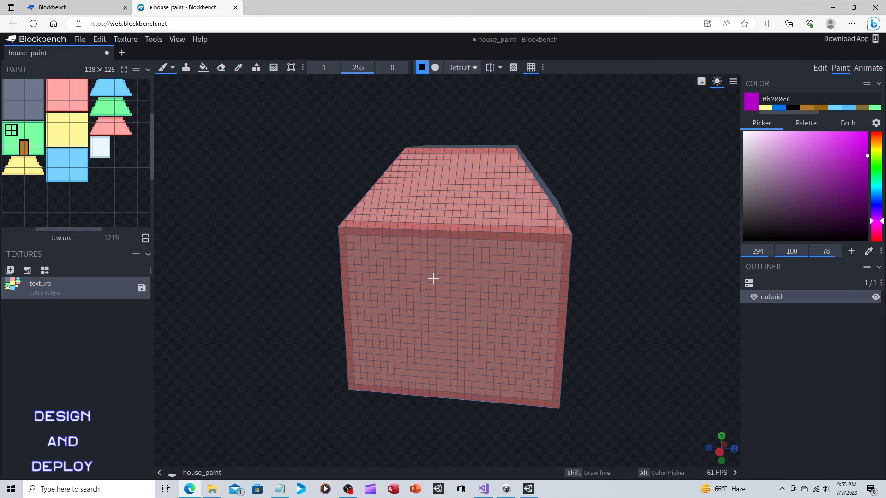
mouse_move(456, 264)
mouse_down()
mouse_move(444, 264)
mouse_move(394, 340)
mouse_move(502, 318)
mouse_move(438, 260)
mouse_move(410, 285)
mouse_move(422, 302)
mouse_move(415, 337)
mouse_move(478, 302)
mouse_move(358, 310)
mouse_move(462, 317)
mouse_move(502, 307)
mouse_move(391, 329)
mouse_up()
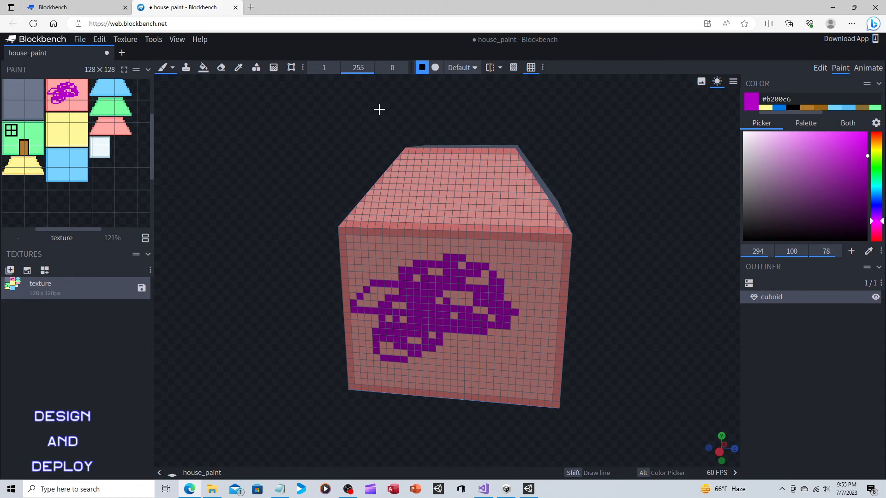
Step: Set the brush size to 3 and paint a thick purple oval ring on the blue wall
click(335, 68)
click(335, 68)
mouse_move(254, 203)
mouse_down()
mouse_move(356, 211)
mouse_move(473, 337)
mouse_move(432, 266)
mouse_move(441, 286)
mouse_up()
click(440, 276)
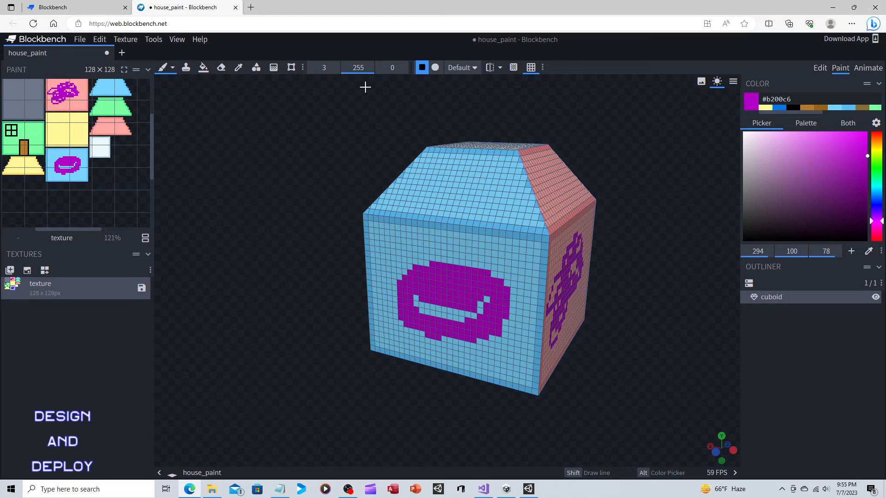
Step: Reduce the brush opacity to 143 and paint translucent purple patches on the white roof top and the pink roof slope
drag(359, 68, 314, 67)
mouse_move(237, 194)
mouse_down()
mouse_move(403, 186)
mouse_move(363, 234)
mouse_up()
mouse_move(457, 152)
mouse_down()
mouse_move(453, 169)
mouse_move(430, 166)
mouse_move(438, 143)
mouse_move(458, 166)
mouse_up()
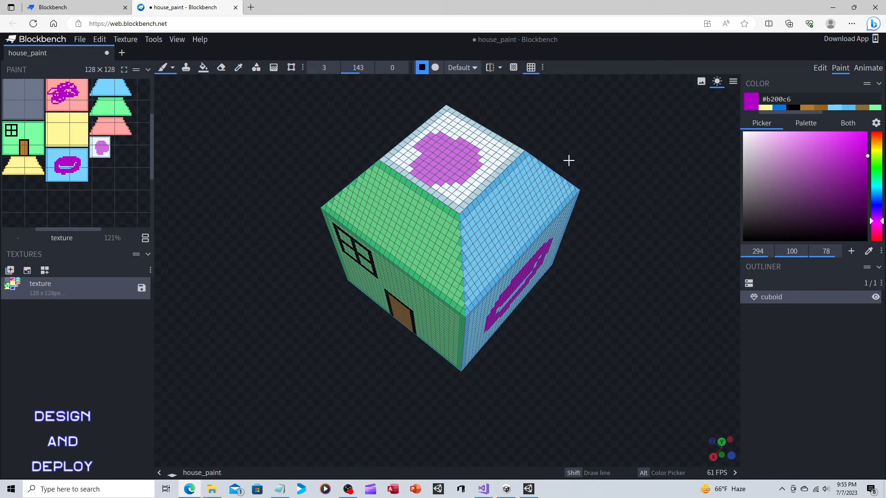
mouse_move(569, 160)
mouse_down()
mouse_move(527, 202)
mouse_move(499, 161)
mouse_move(488, 126)
mouse_move(629, 192)
mouse_move(599, 174)
mouse_move(483, 182)
mouse_move(476, 192)
mouse_move(500, 174)
mouse_move(477, 206)
mouse_move(531, 199)
mouse_up()
mouse_move(596, 185)
mouse_down()
mouse_move(621, 190)
mouse_move(605, 186)
mouse_up()
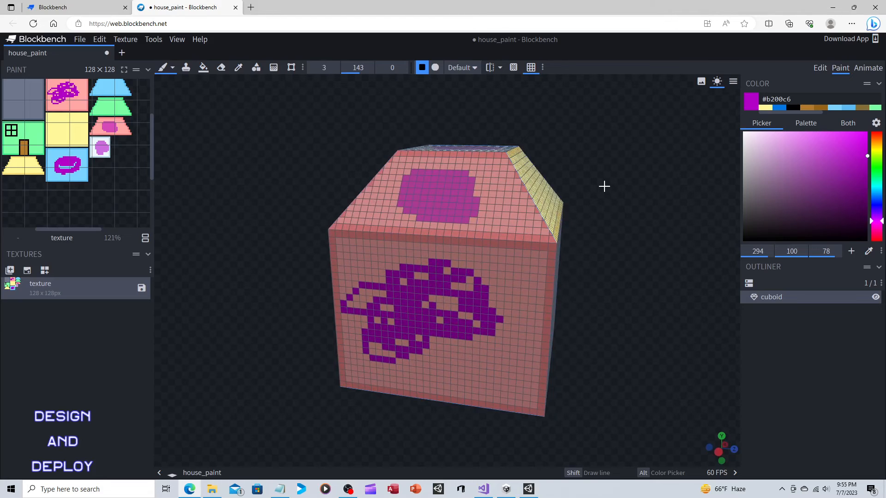